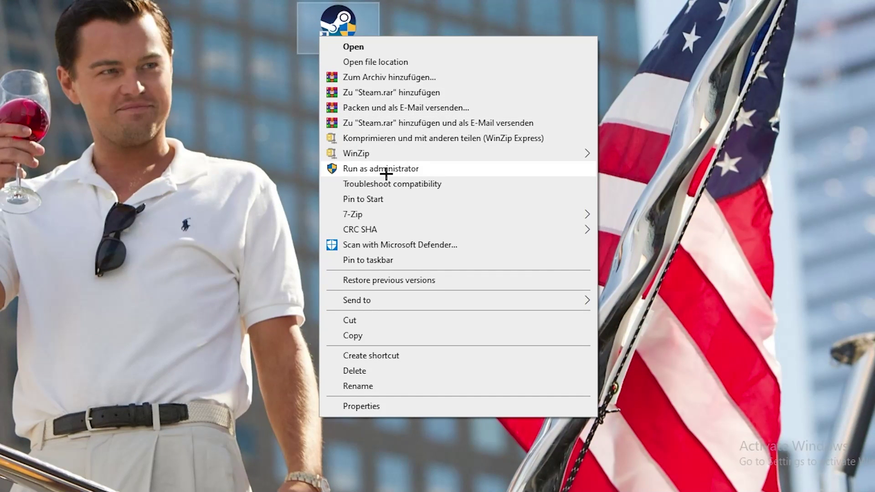
left_click(349, 167)
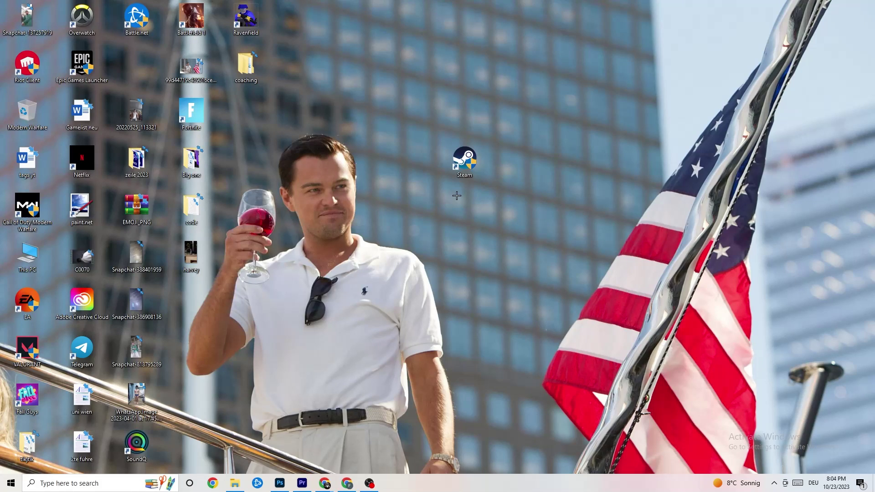
left_click_drag(463, 162, 388, 175)
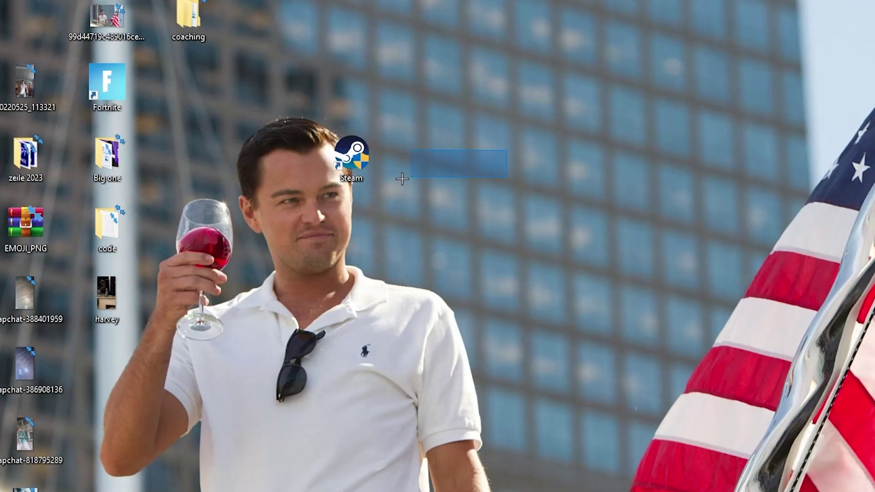
left_click_drag(352, 150, 433, 214)
Review the Steam shortcut's compatibility properties, including the available compatibility mode versions, and accept the dialog.
right_click(437, 233)
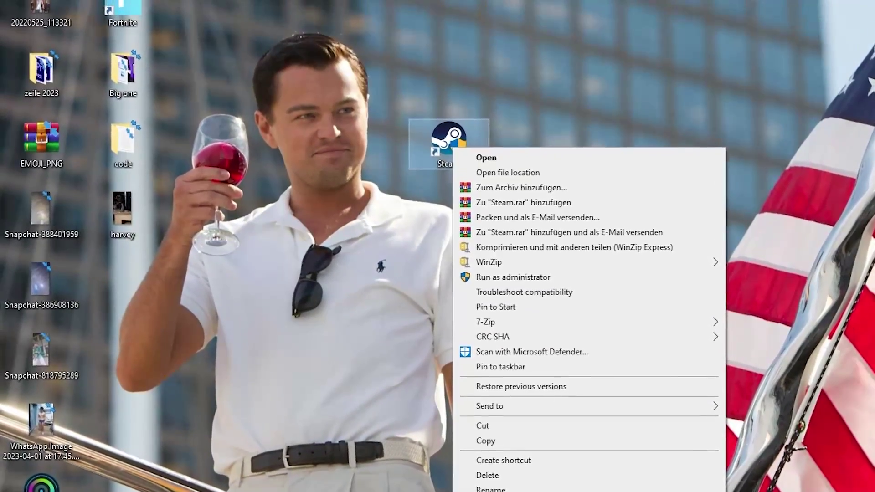
left_click(524, 486)
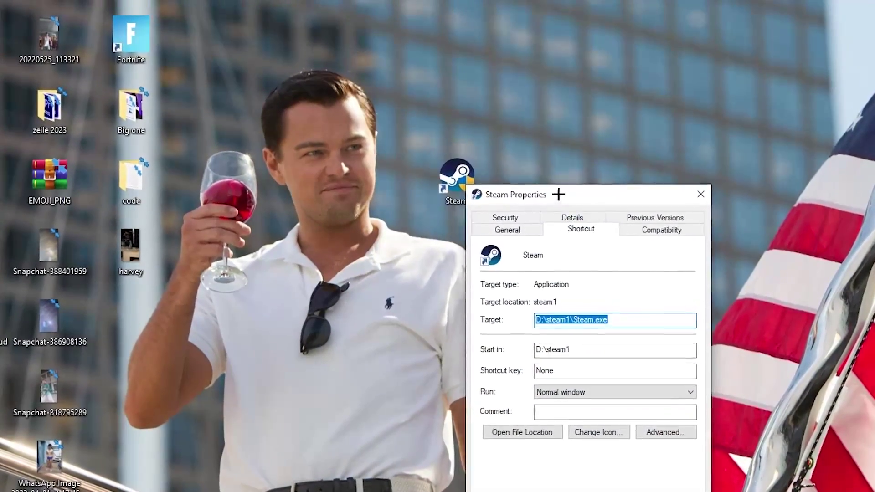
left_click_drag(553, 180, 455, 38)
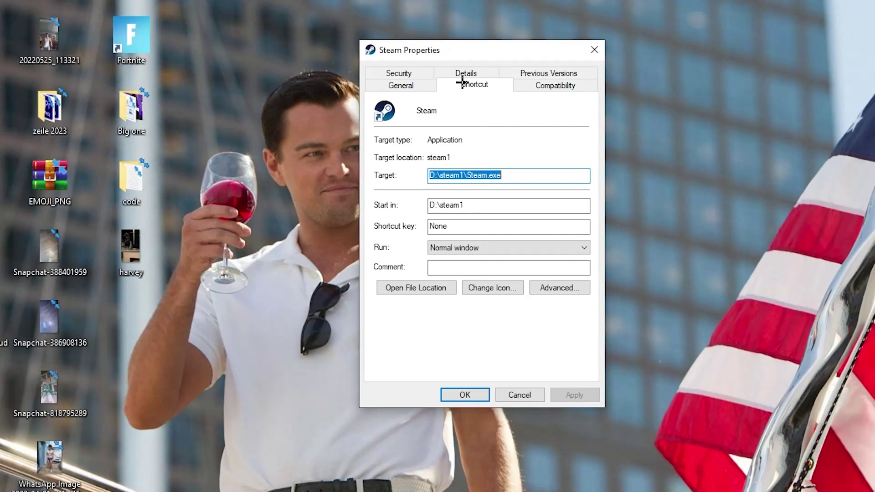
left_click(550, 86)
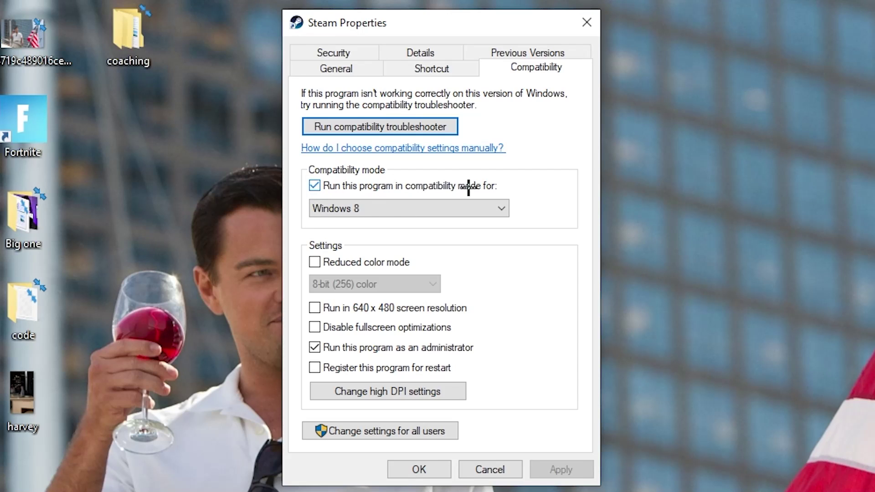
left_click(489, 201)
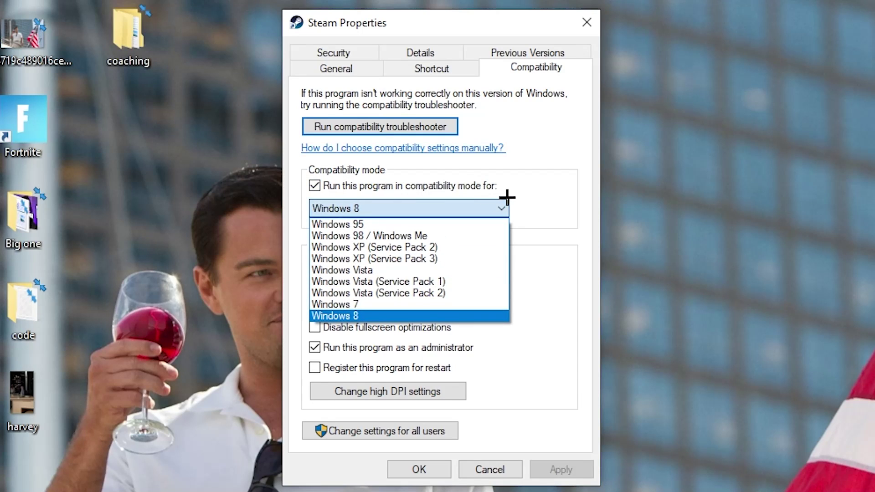
left_click(529, 191)
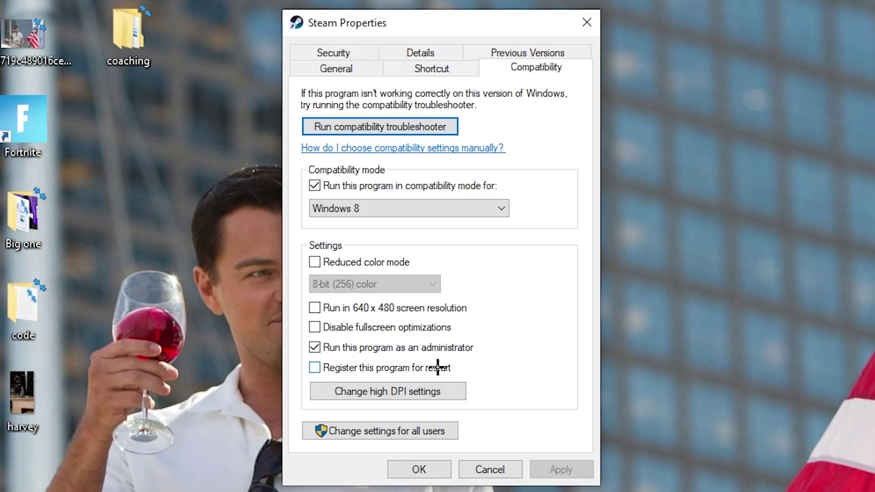
left_click(425, 468)
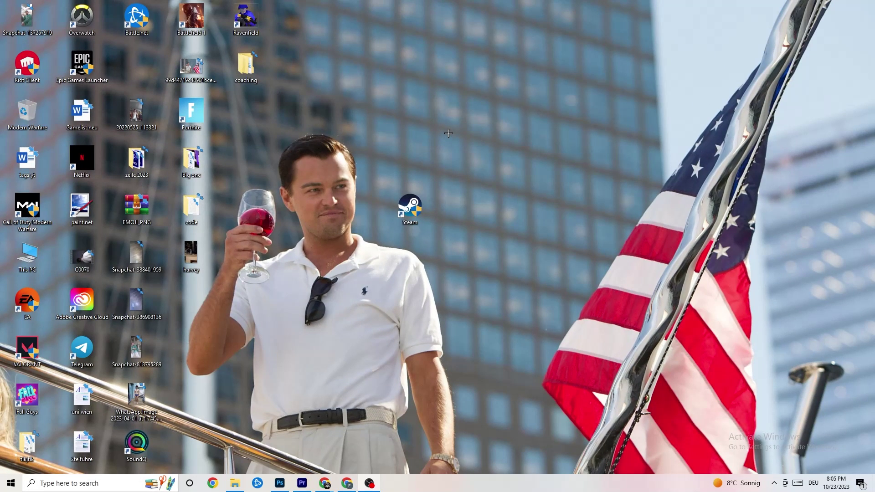
left_click_drag(420, 213, 400, 138)
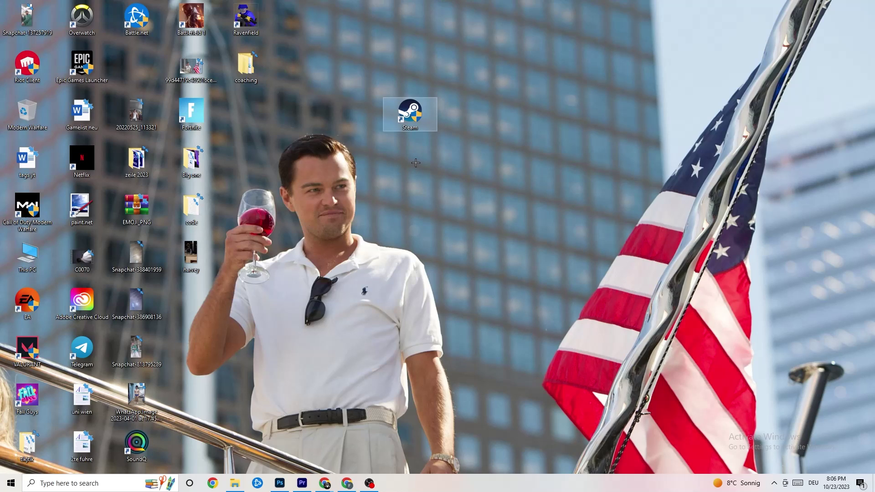
left_click_drag(423, 106, 356, 170)
left_click(412, 108)
left_click(379, 126)
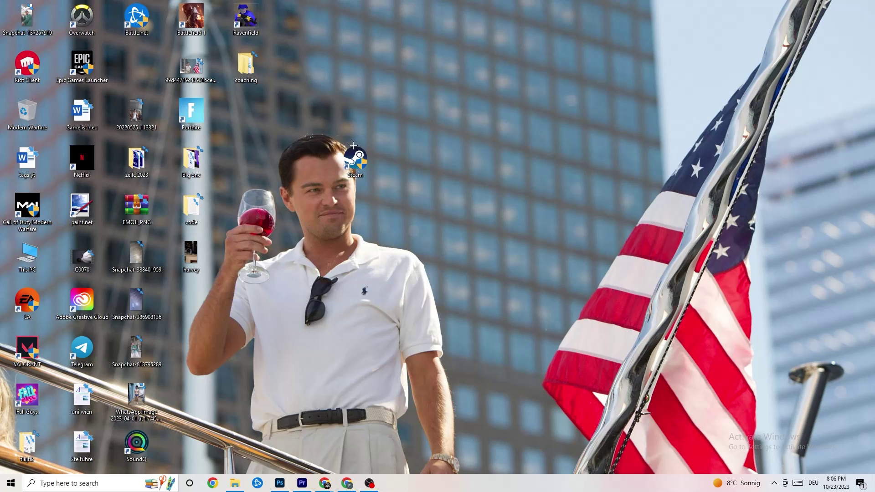
left_click_drag(353, 146, 409, 146)
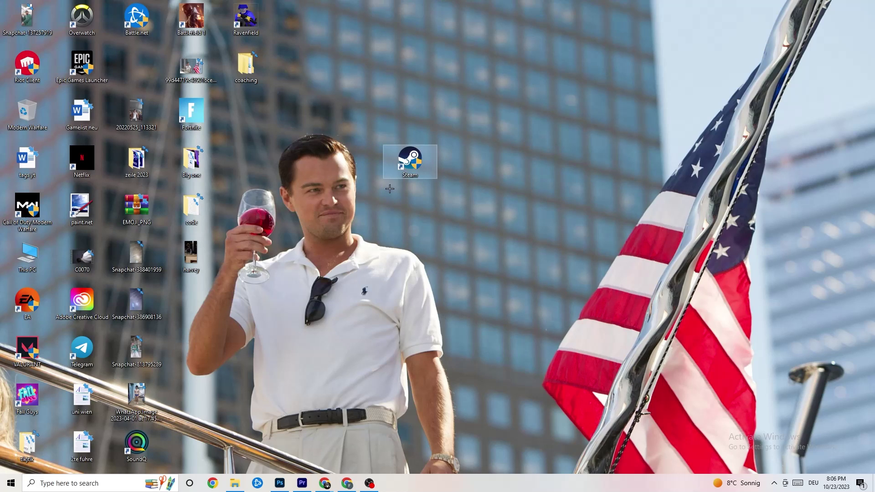
Check the compatibility settings in the Steam shortcut's properties once more and close the dialog without changes.
right_click(413, 168)
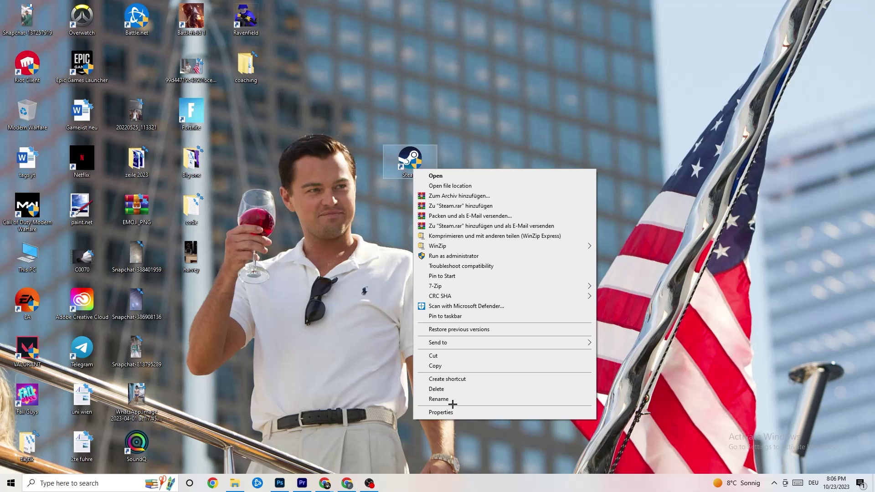
left_click(455, 409)
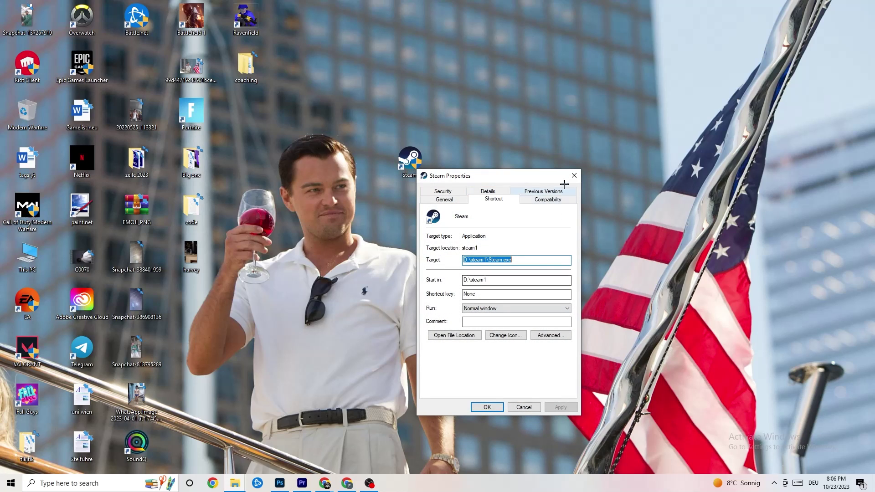
left_click(548, 198)
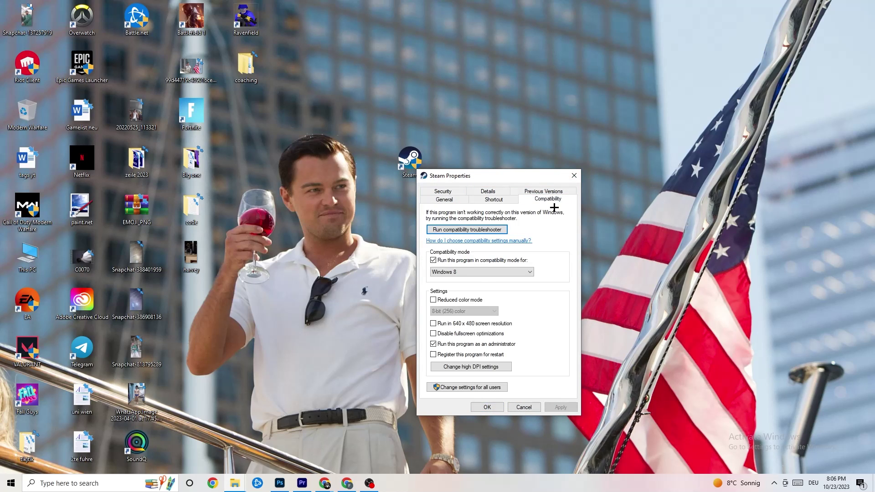
left_click(574, 176)
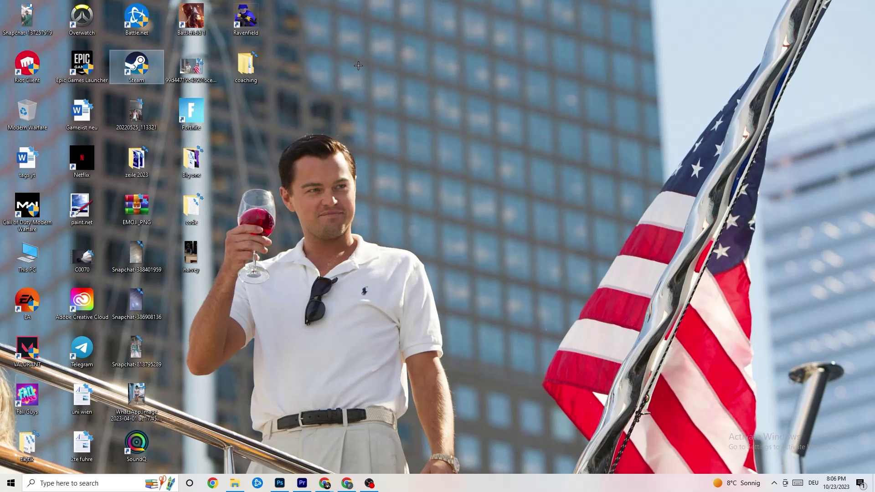
left_click(425, 89)
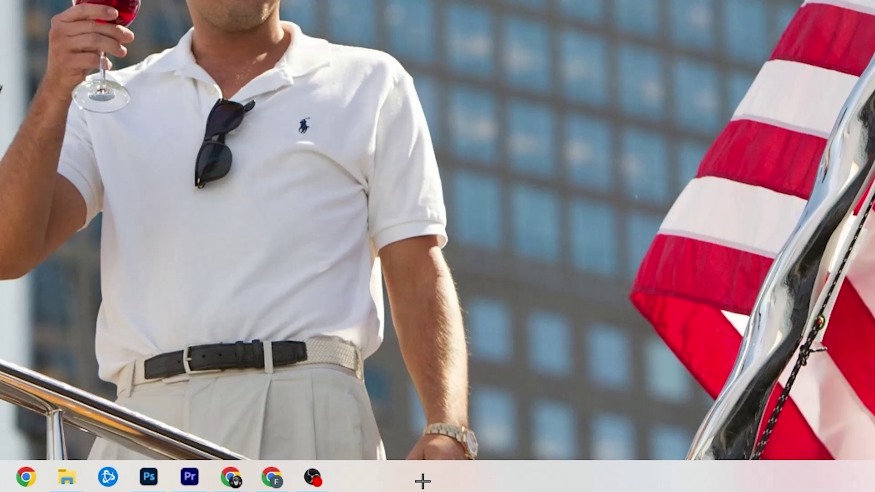
Open Task Manager and maximize its window.
right_click(375, 485)
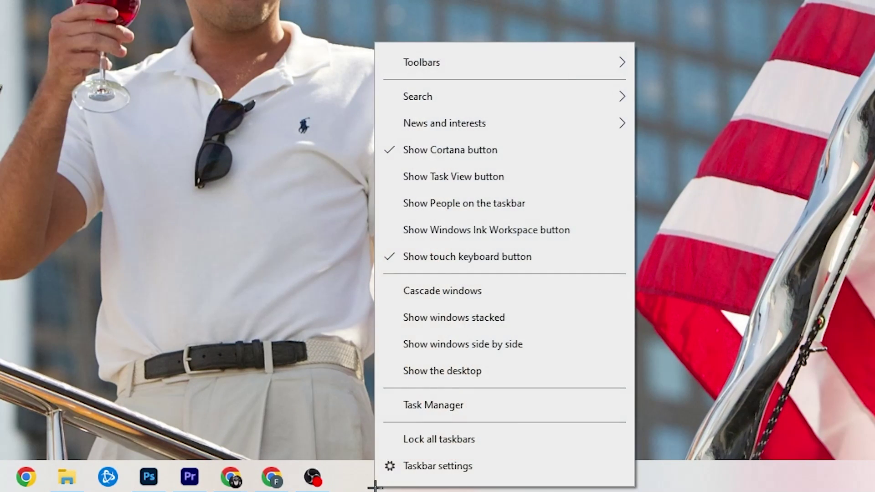
left_click(454, 409)
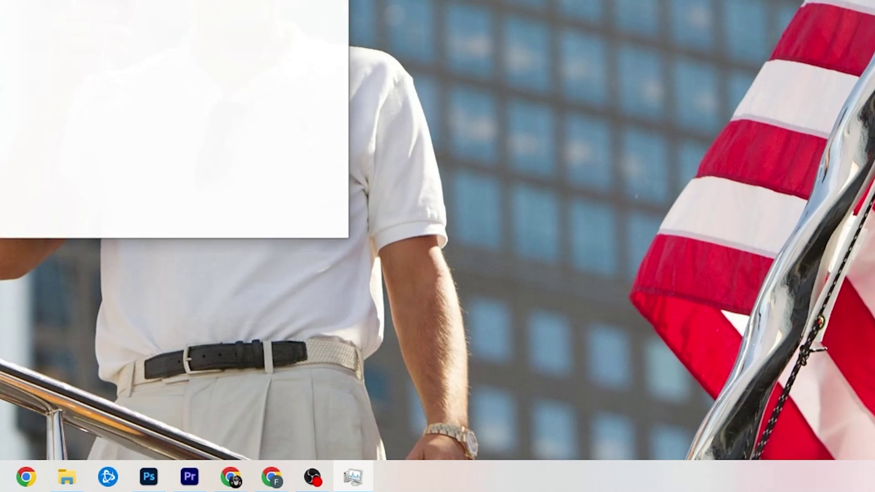
key("super+Up")
left_click_drag(401, 5, 378, 40)
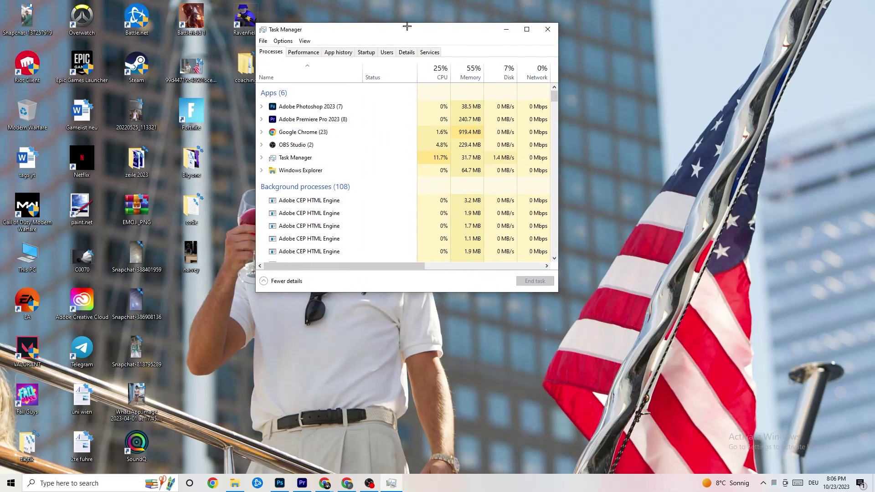
left_click(497, 43)
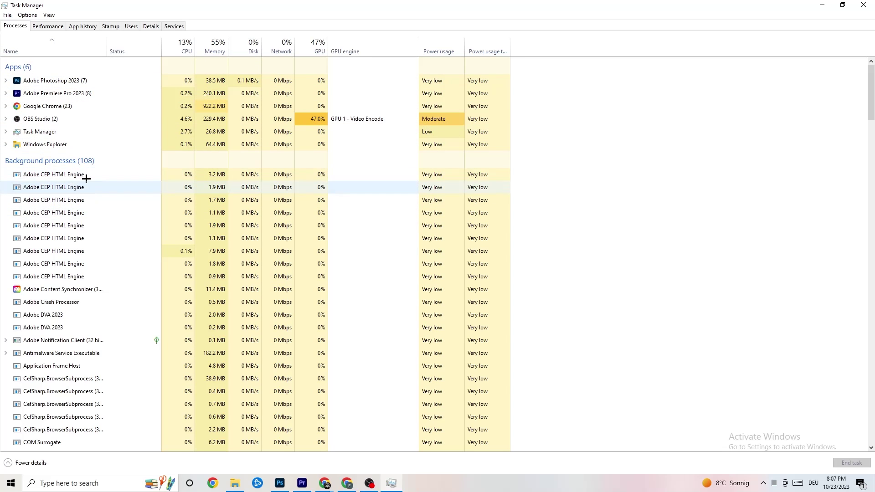
Look through the running apps and background processes, and end the Adobe Photoshop 2023 task.
scroll(116, 241, "down", 4)
scroll(116, 241, "down", 12)
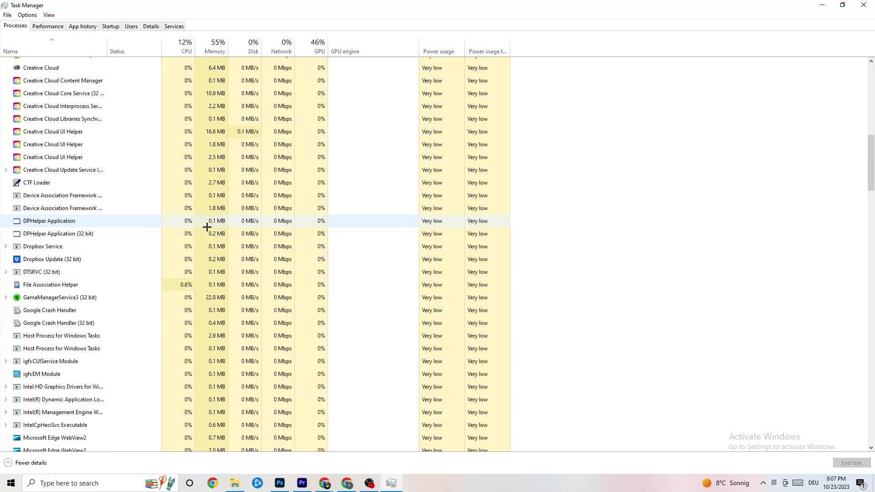
scroll(240, 223, "up", 16)
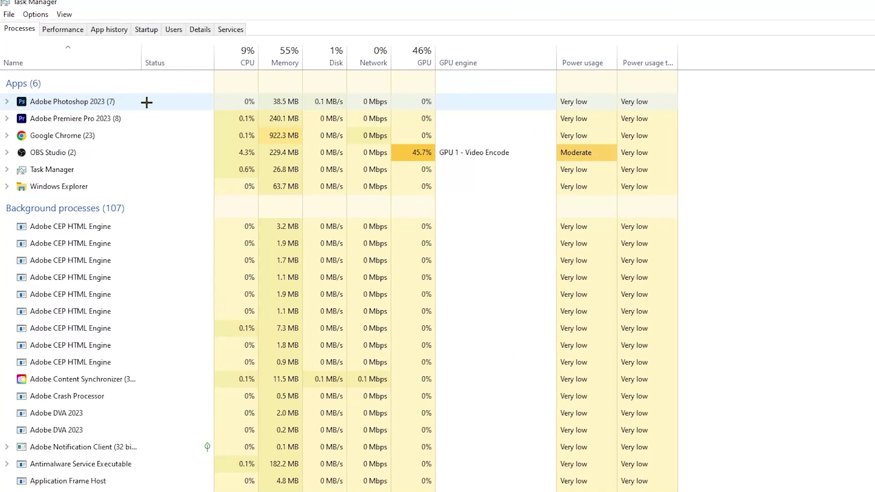
right_click(297, 102)
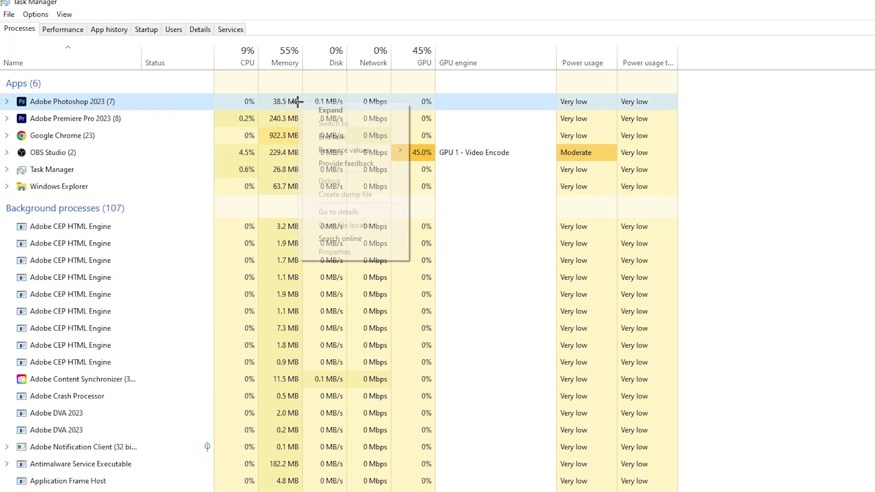
left_click(160, 106)
right_click(160, 106)
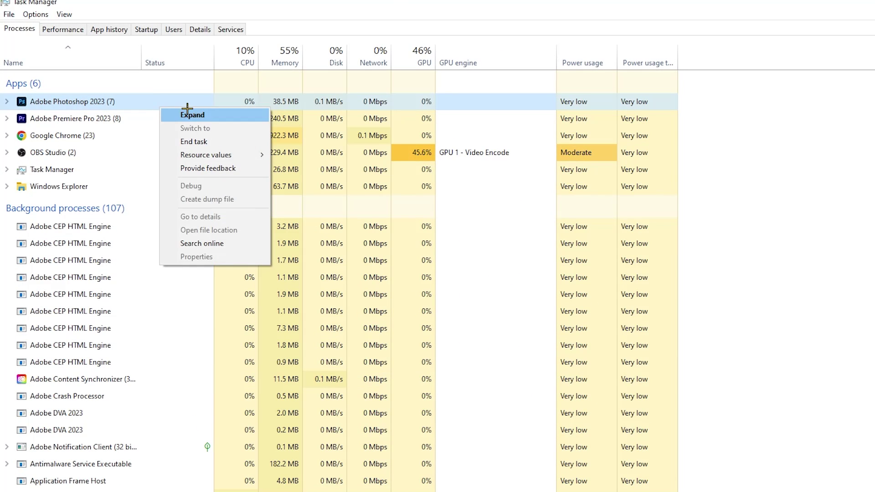
left_click(236, 143)
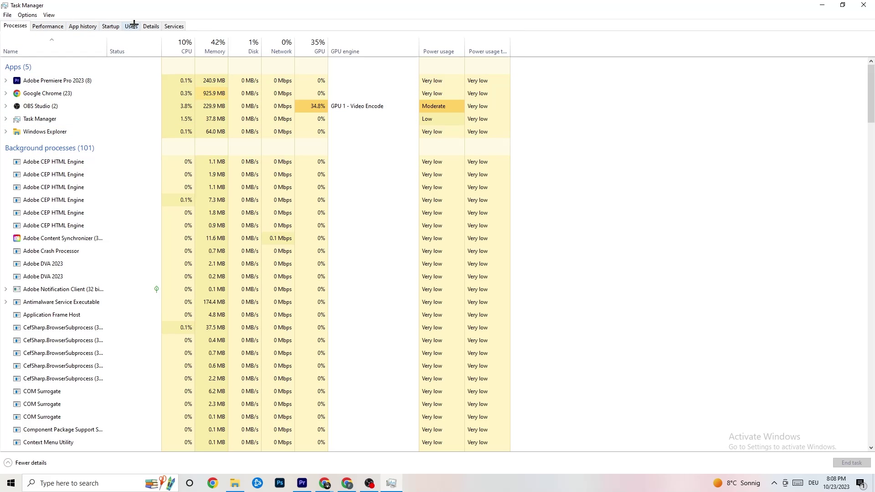
Examine the priority options for the Adobe Premiere Pro process in the detailed process list without changing them.
left_click(150, 26)
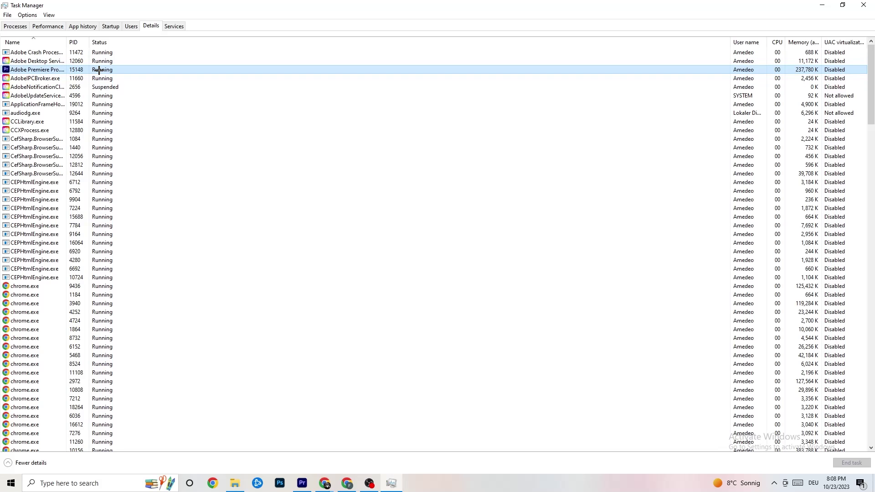
right_click(99, 71)
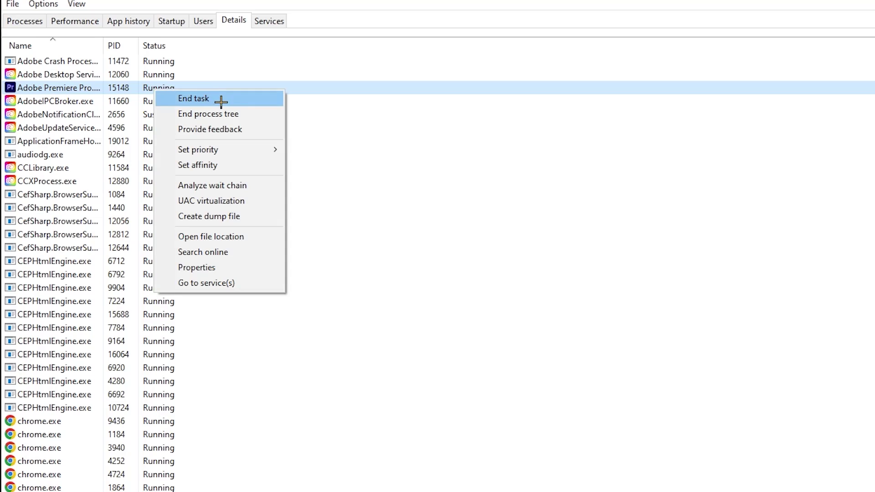
mouse_move(238, 151)
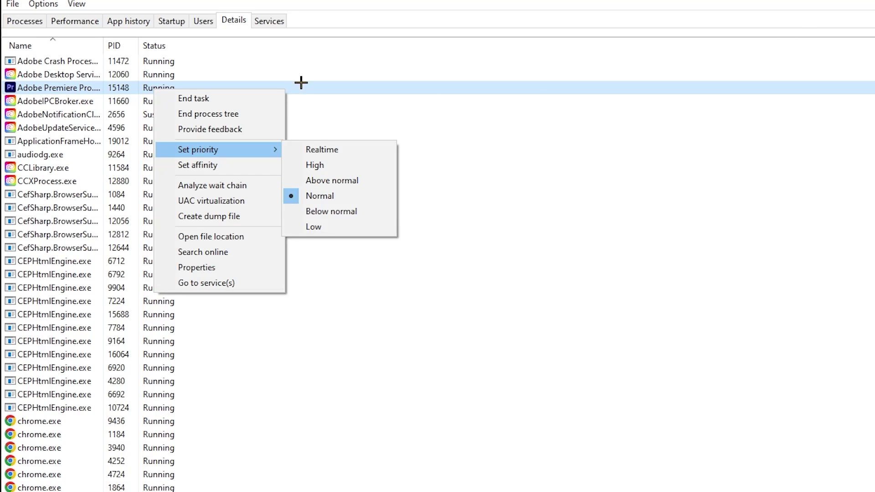
left_click(289, 61)
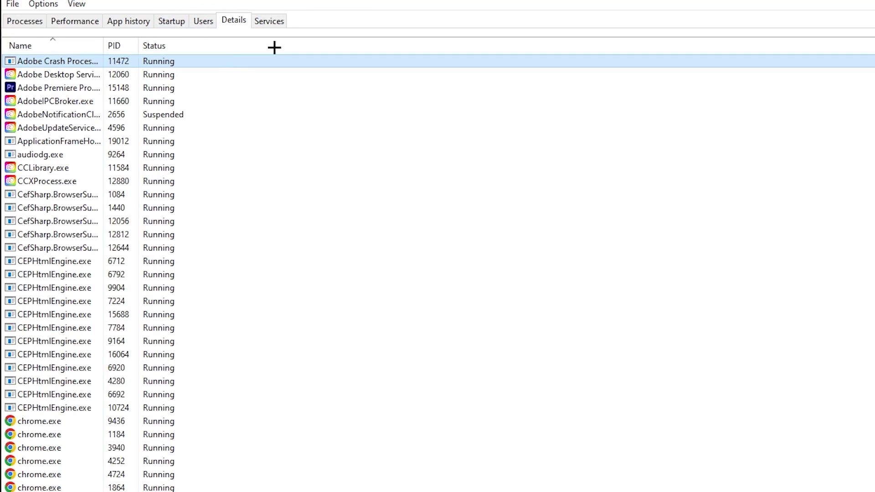
Inspect the startup programs and the options for Adobe Updater Startup Utility, then close Task Manager.
left_click(172, 20)
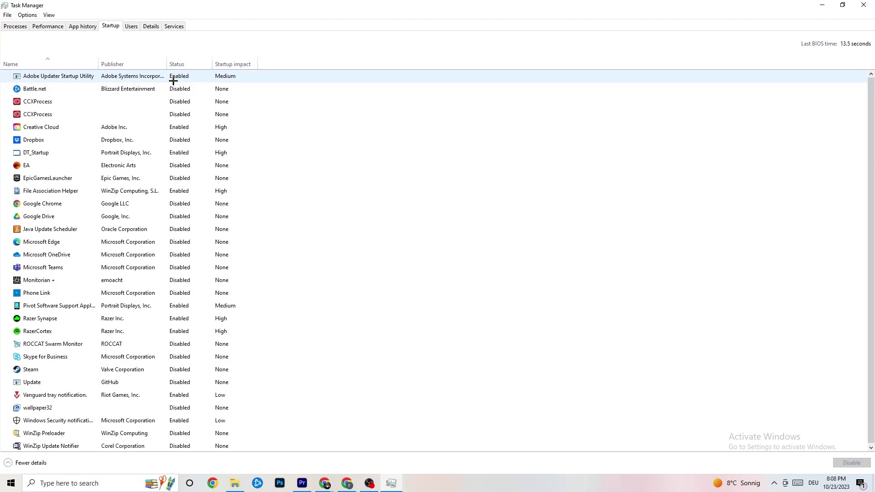
left_click(188, 79)
right_click(189, 80)
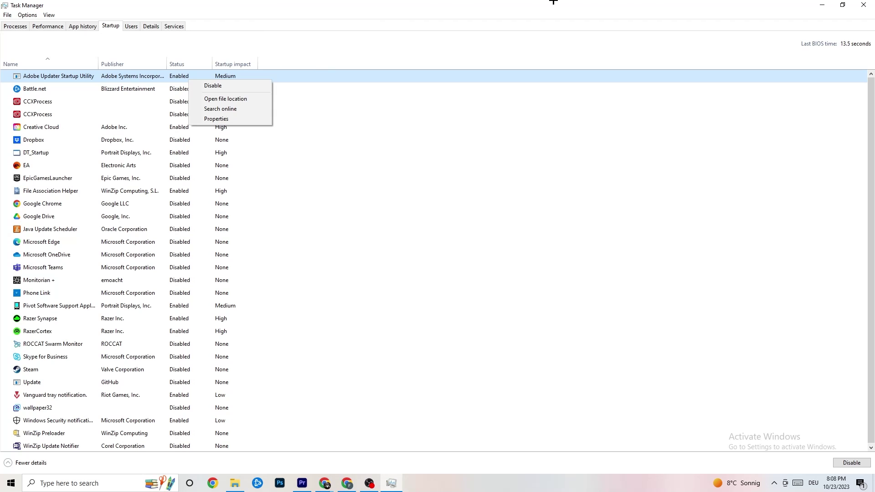
key("Escape")
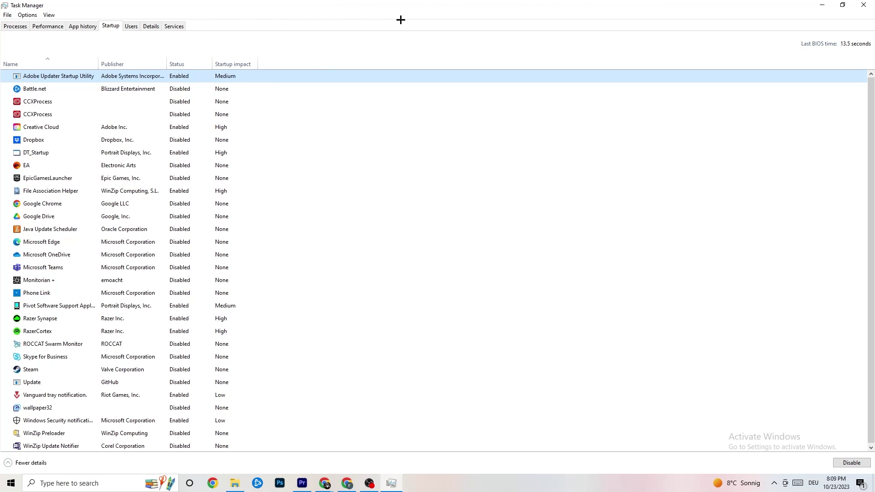
left_click(864, 4)
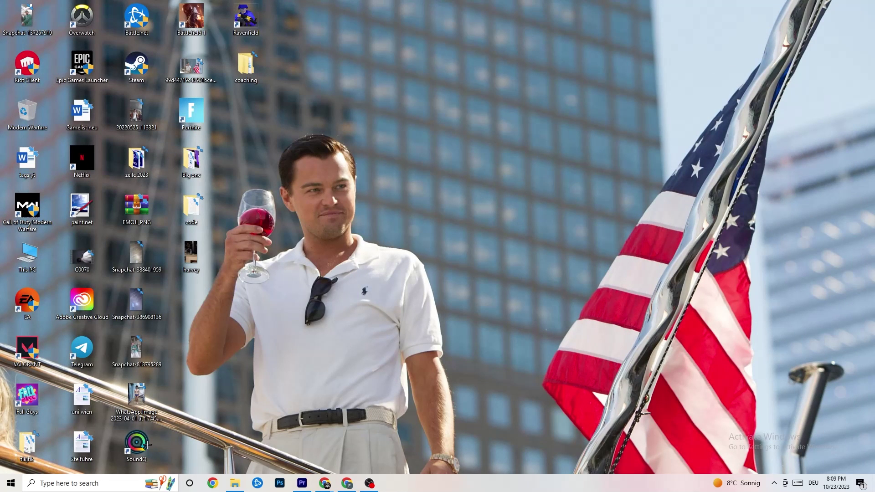
Open Windows Settings and go to the System display settings.
key("super")
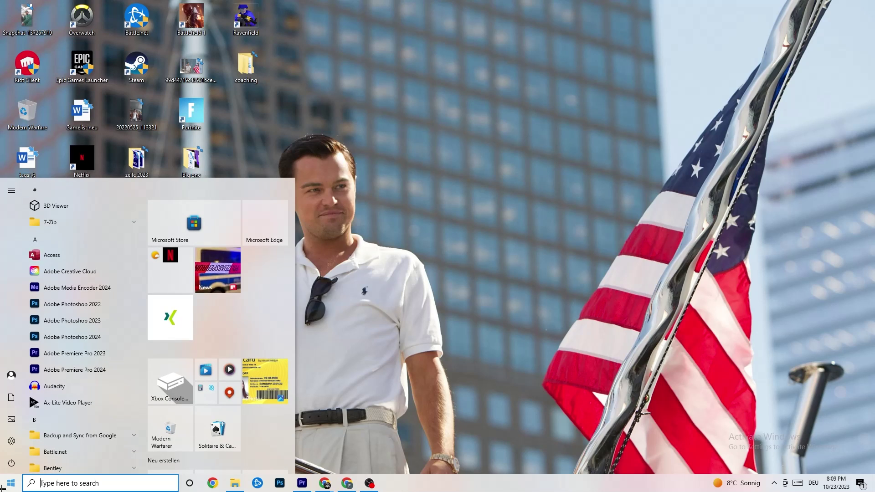
left_click(11, 441)
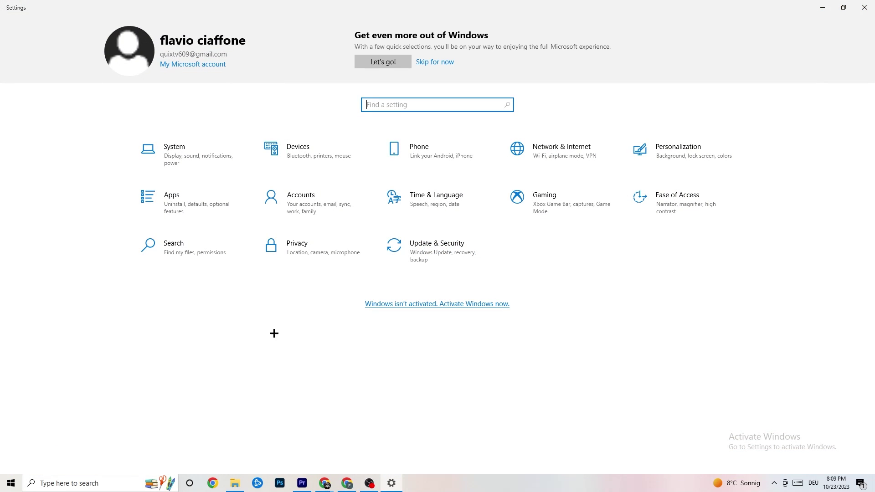
left_click(205, 157)
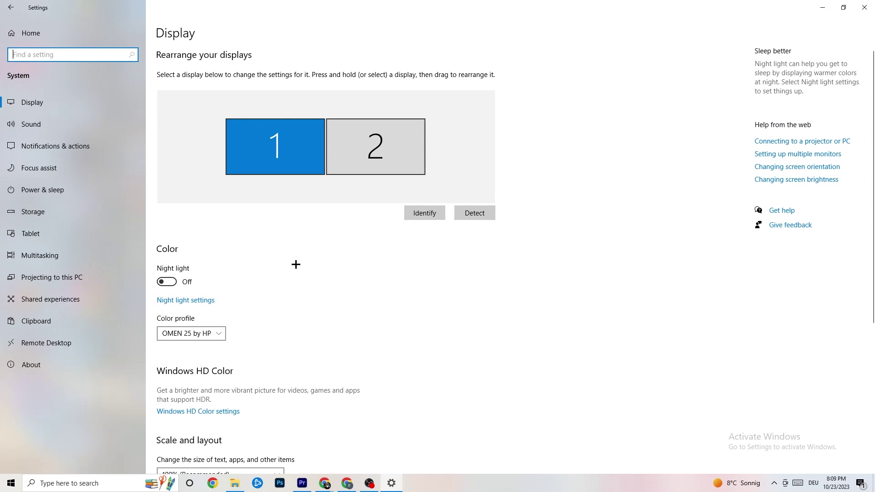
Examine the display settings, checking the options for text and app scaling and display resolution without changing them.
scroll(490, 175, "down", 2)
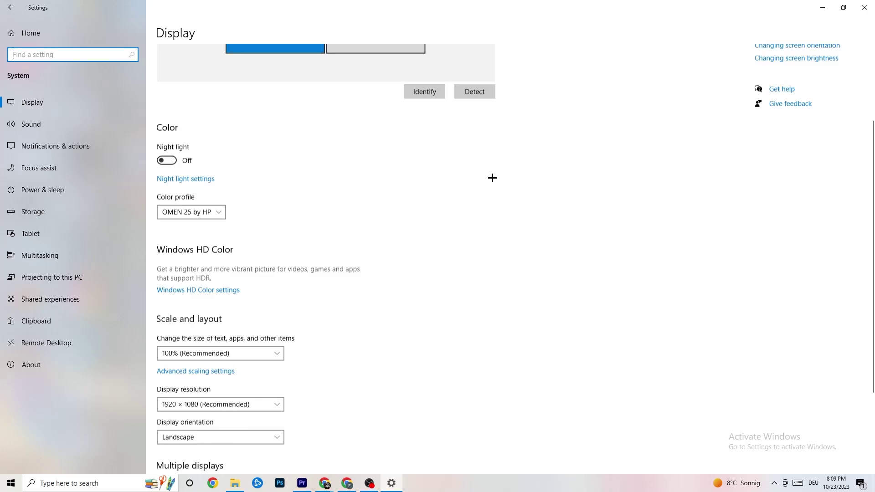
scroll(493, 178, "up", 2)
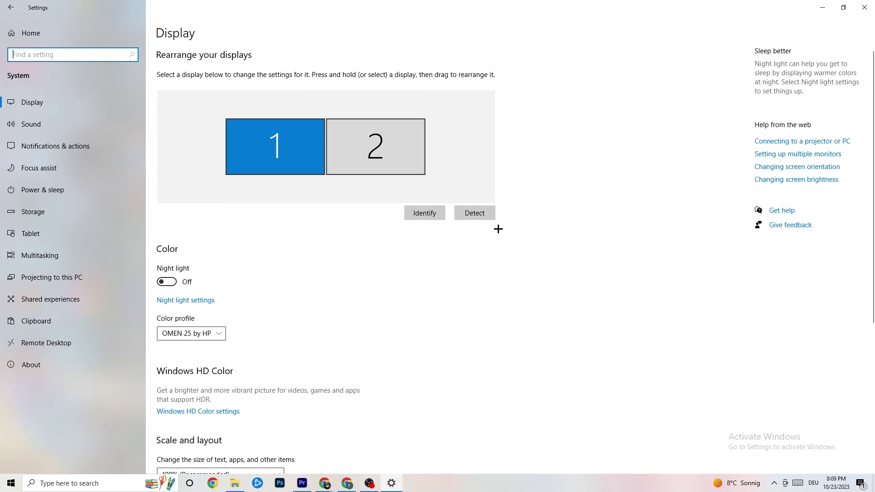
scroll(347, 160, "down", 4)
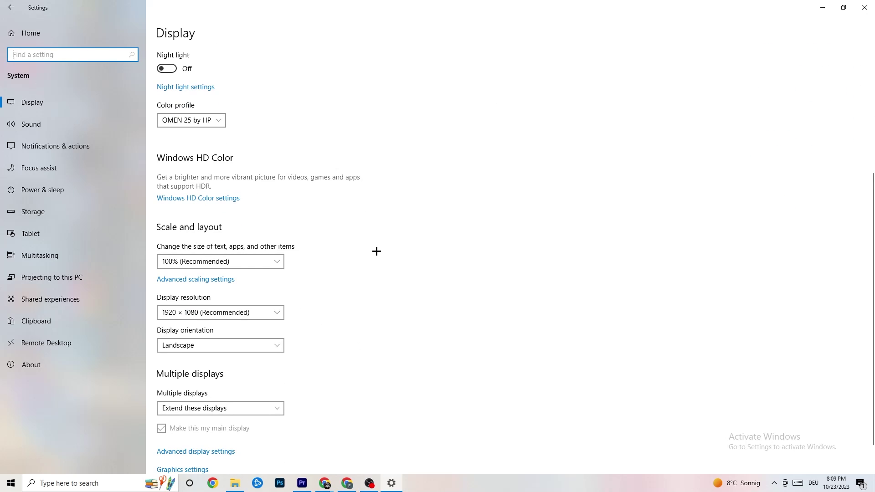
left_click(274, 262)
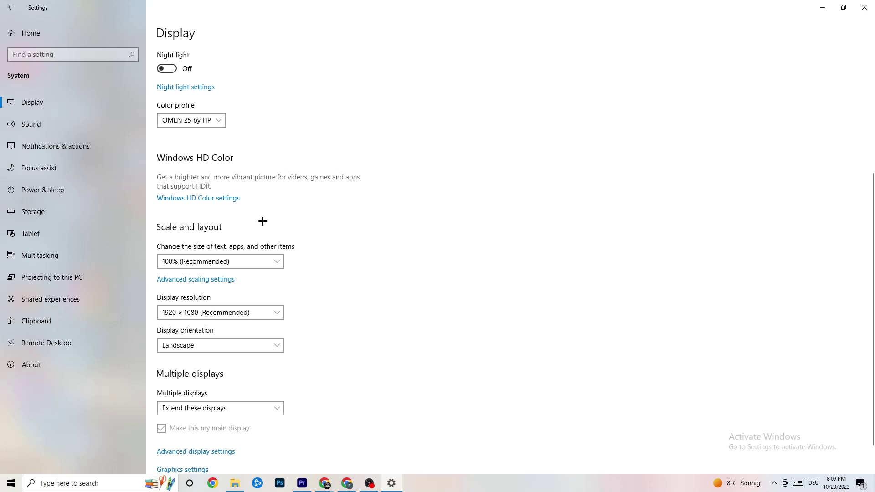
left_click(227, 262)
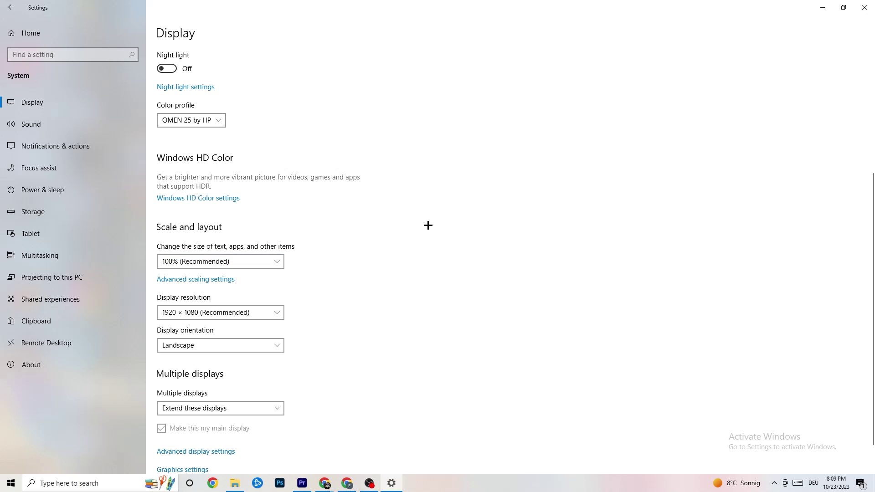
left_click(262, 317)
left_click(384, 273)
scroll(378, 255, "down", 1)
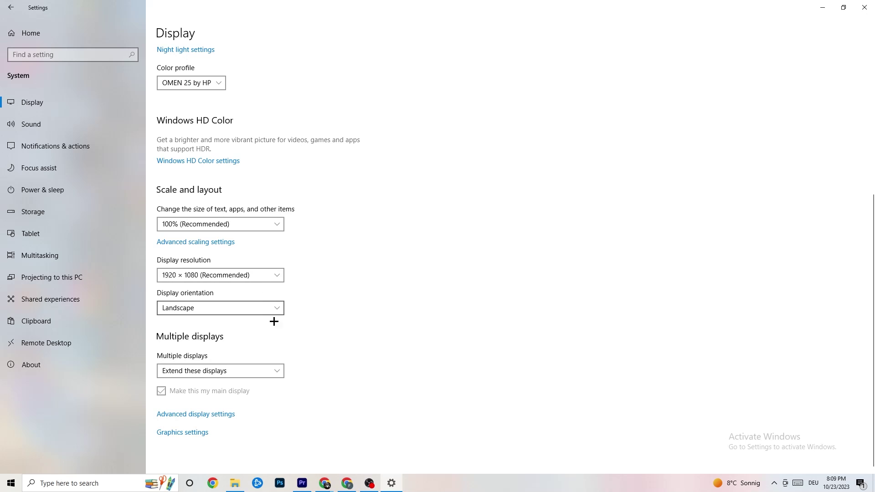
Review the available power plans through the additional power settings, then close Power Options.
left_click(85, 188)
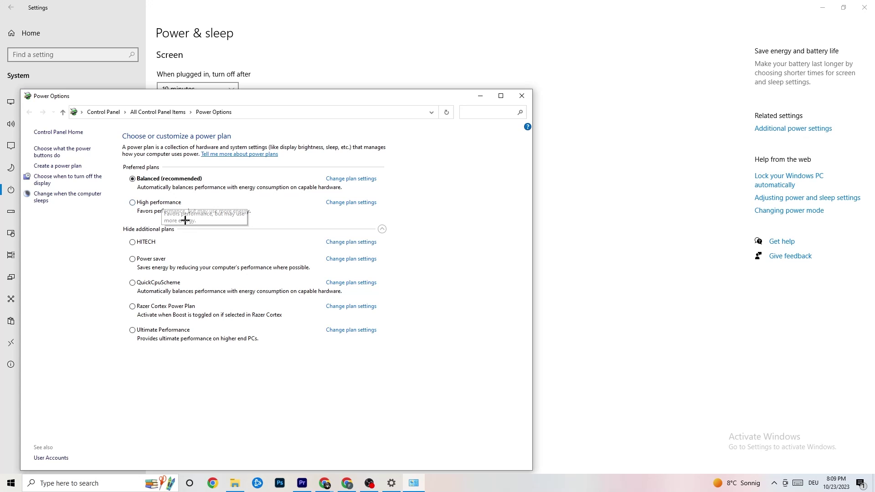
left_click(522, 97)
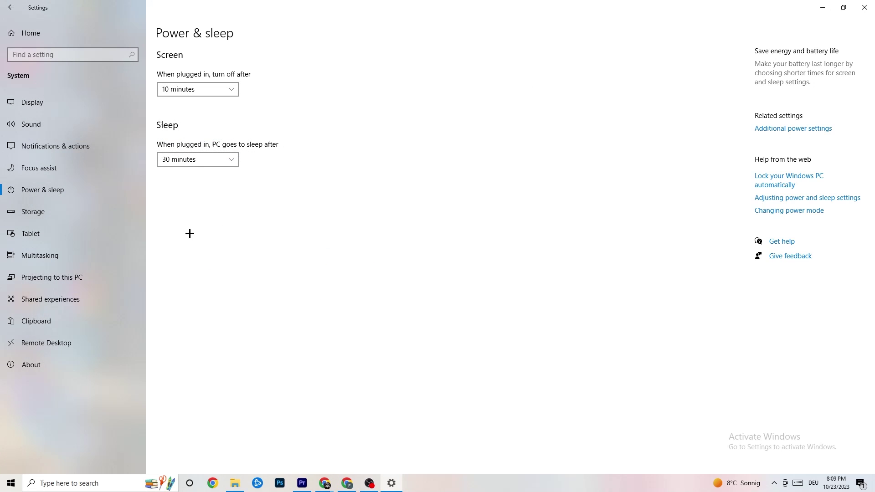
Inspect the storage usage and the Storage Sense run frequency options without changing them, then return to the Settings home page.
left_click(56, 217)
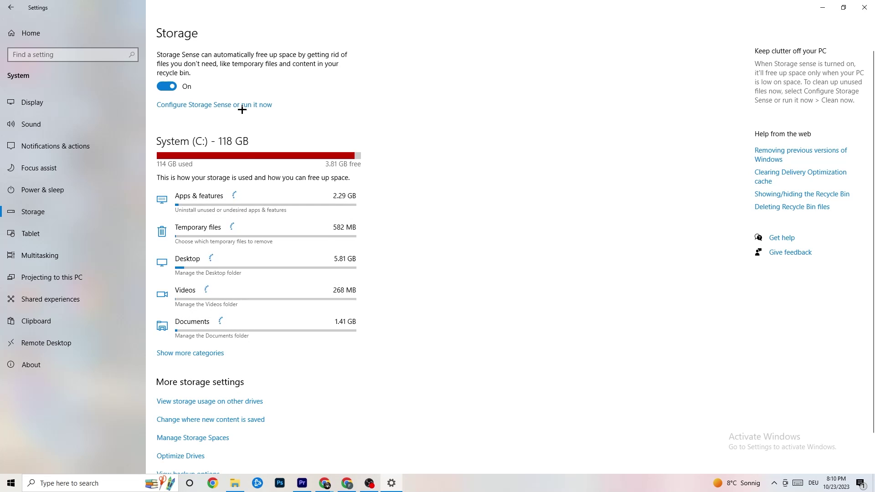
left_click(242, 107)
left_click(109, 131)
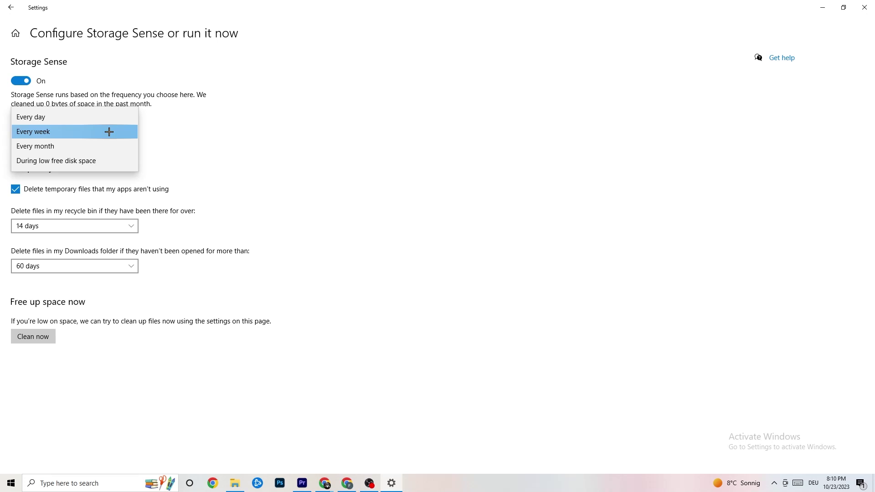
left_click(266, 129)
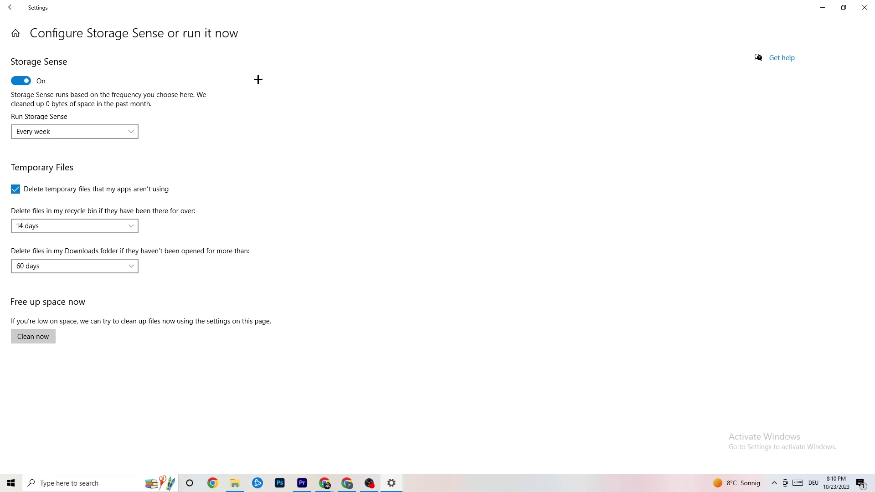
left_click(14, 10)
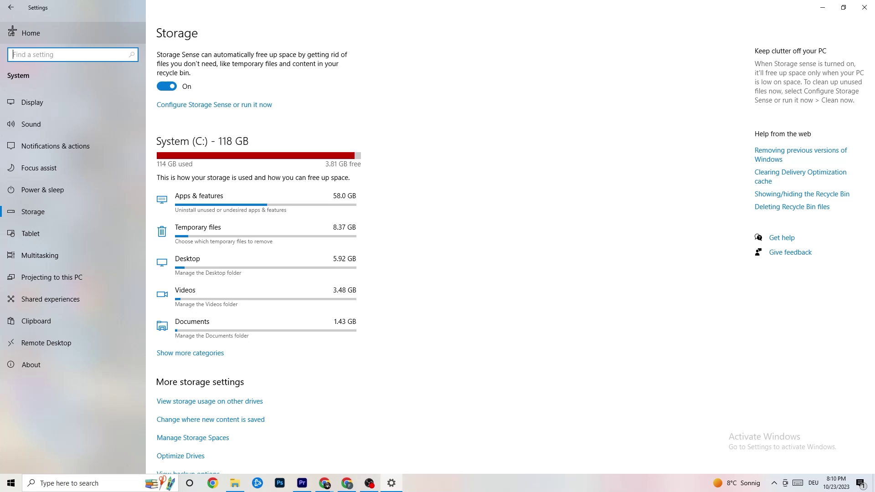
left_click(2, 4)
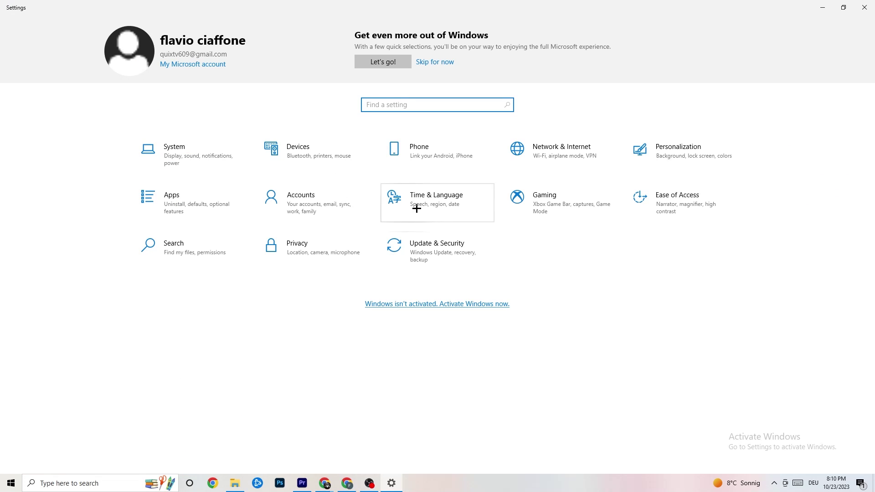
Review the Xbox Game Bar, Captures and Game Mode settings in the Gaming category.
left_click(570, 214)
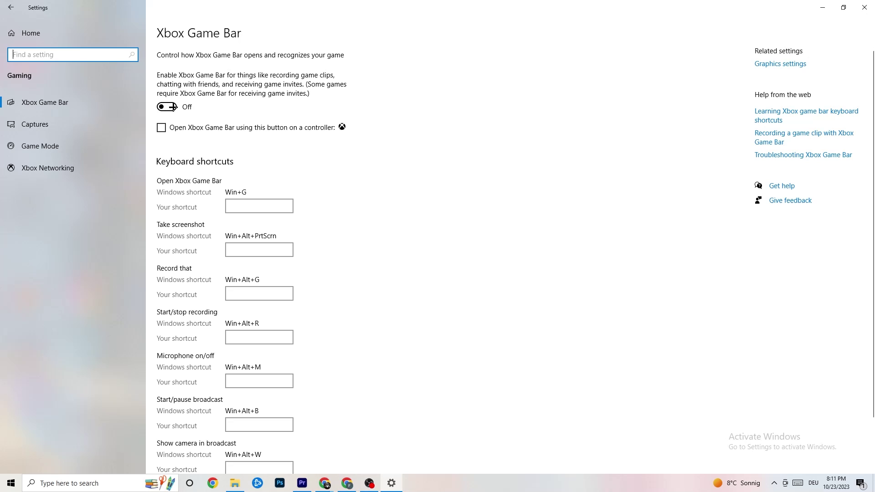
left_click(34, 124)
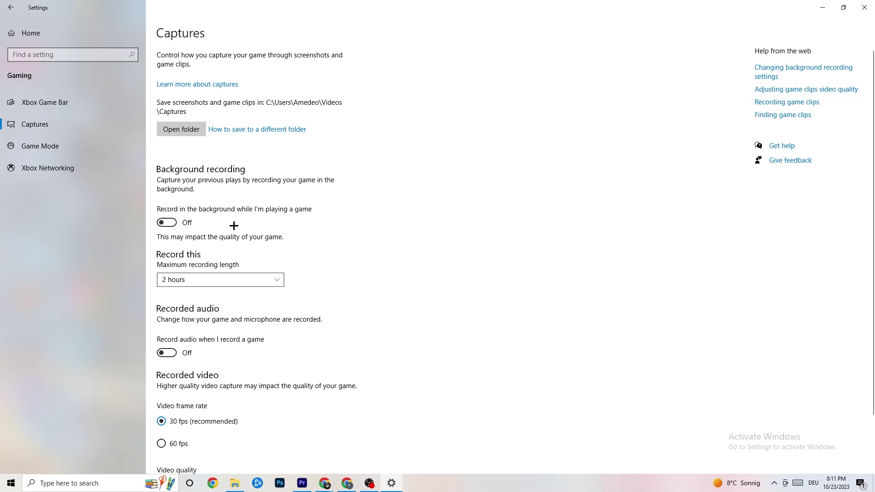
scroll(296, 196, "down", 2)
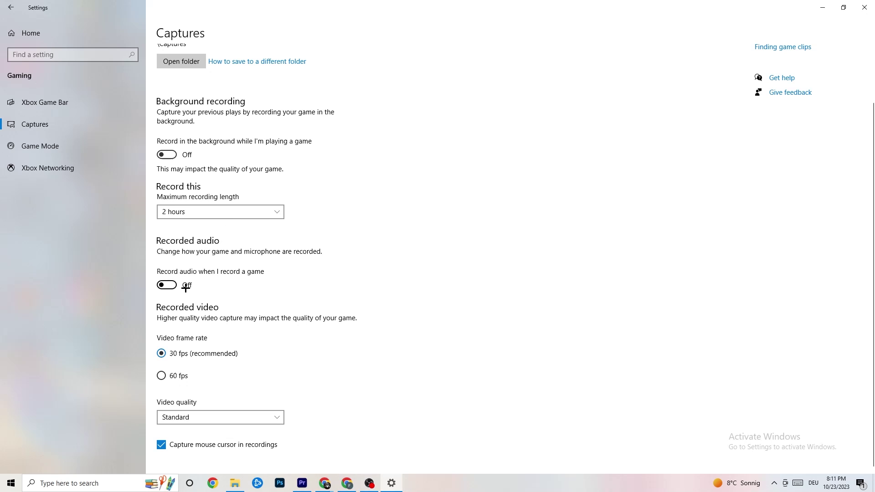
left_click(58, 145)
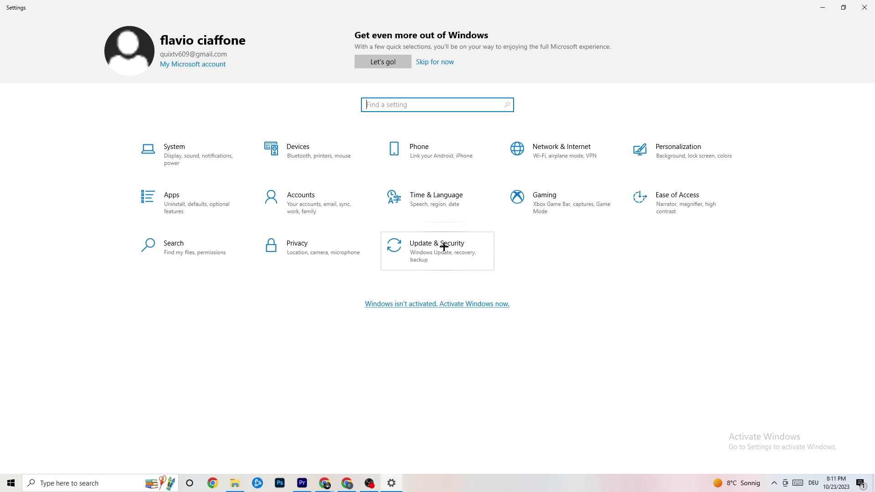
Check the Windows Update status and the Troubleshoot page under Update & Security, then close Settings.
left_click(444, 247)
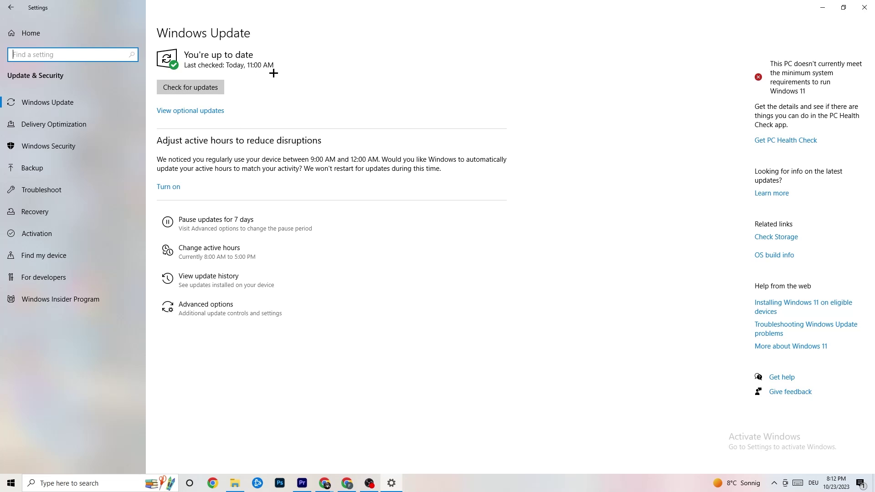
left_click(63, 100)
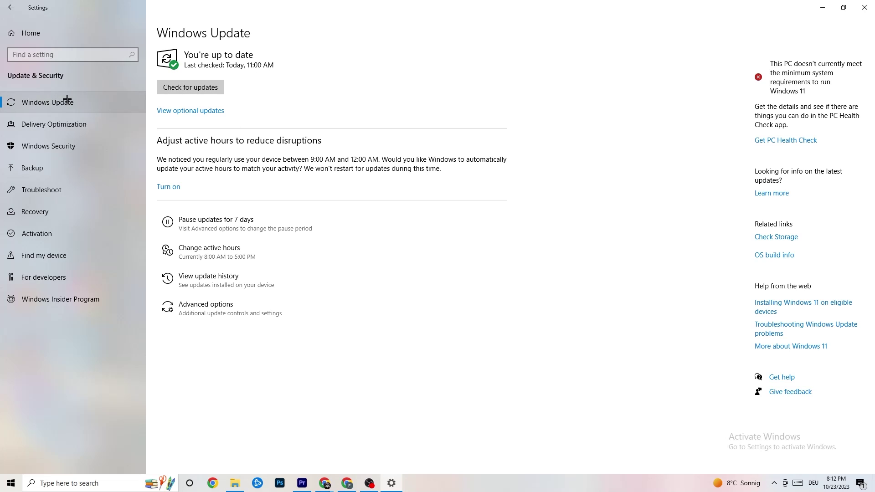
left_click(48, 184)
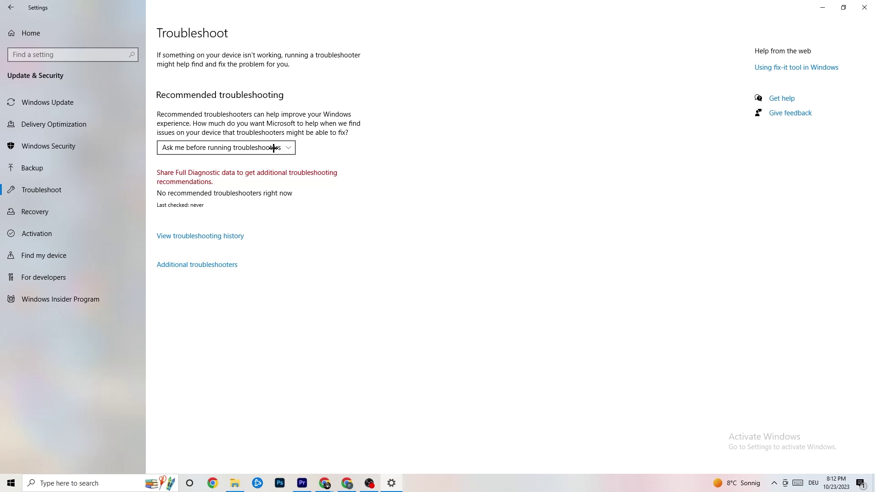
left_click(866, 6)
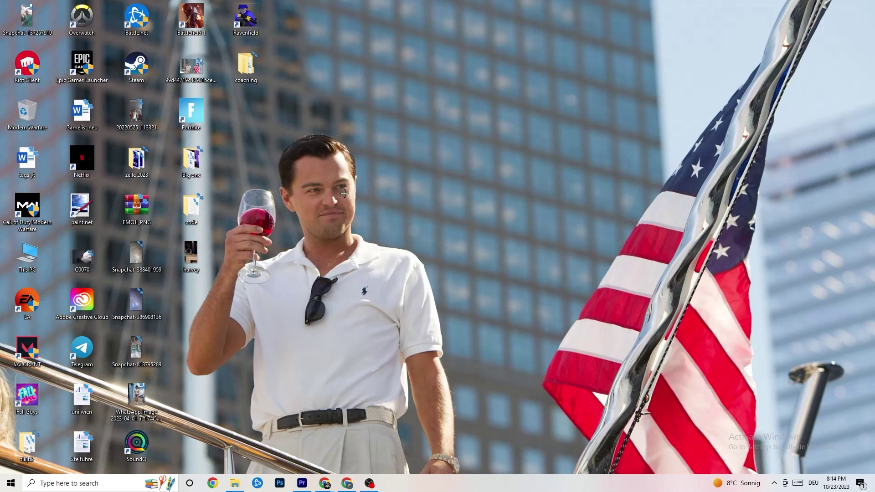
Open NVIDIA Control Panel and examine the choices for adjusting image settings with preview.
right_click(392, 117)
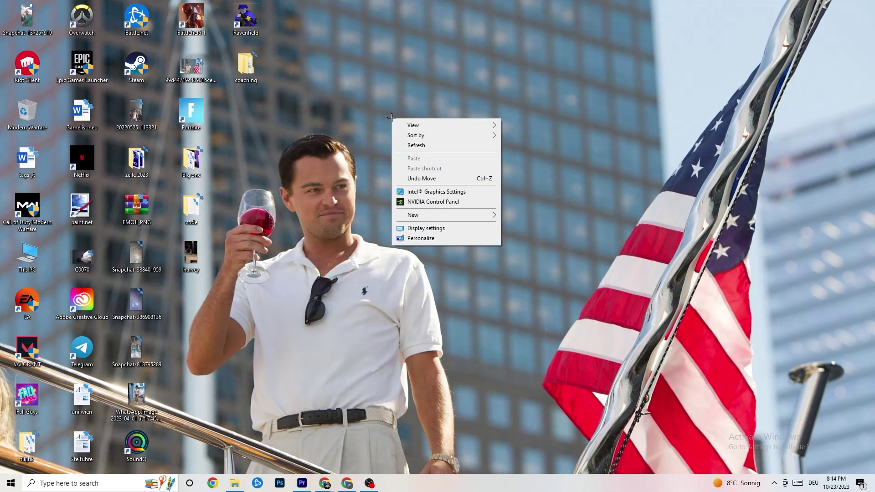
left_click(424, 202)
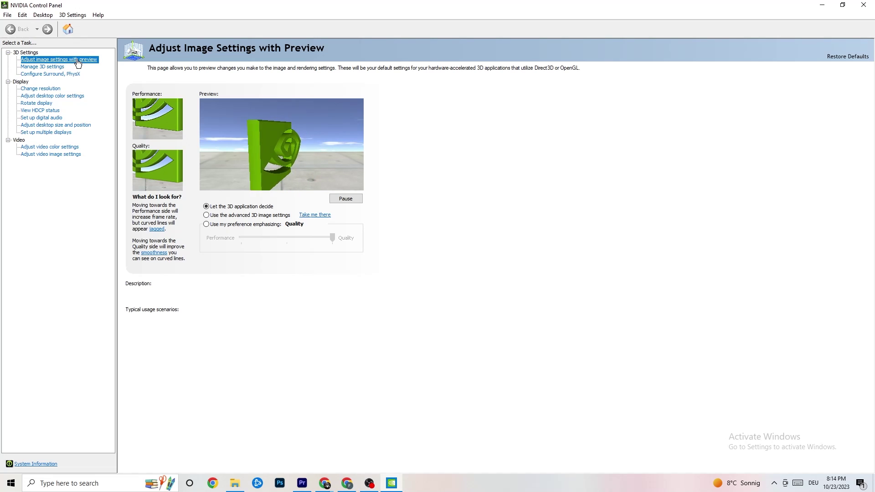
mouse_move(241, 211)
mouse_move(287, 235)
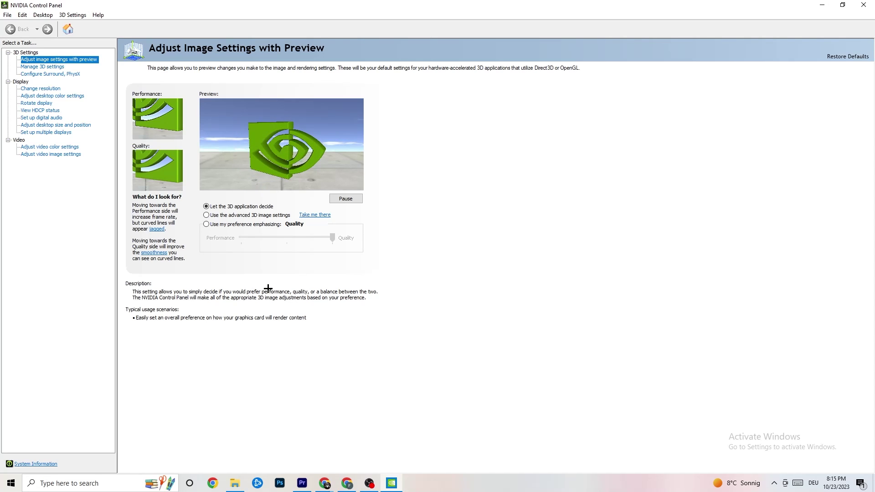
Look through the resolution list and refresh rate under Change Resolution, then close NVIDIA Control Panel.
left_click(38, 90)
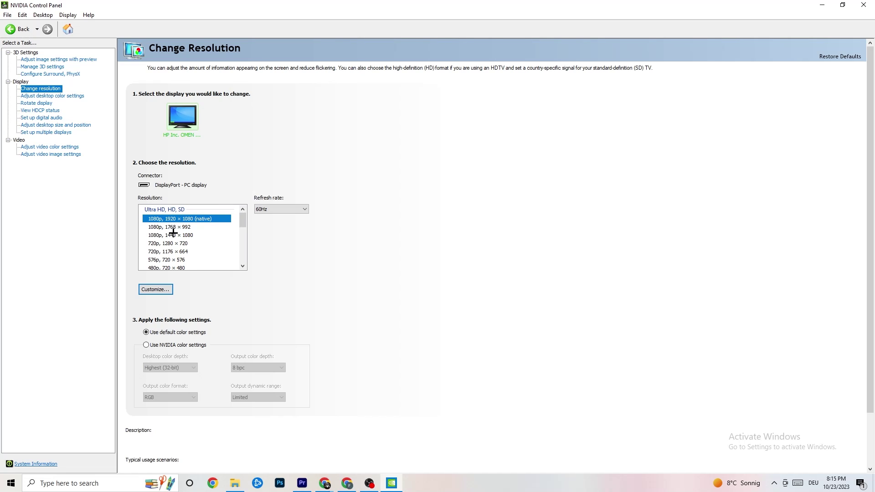
mouse_move(196, 219)
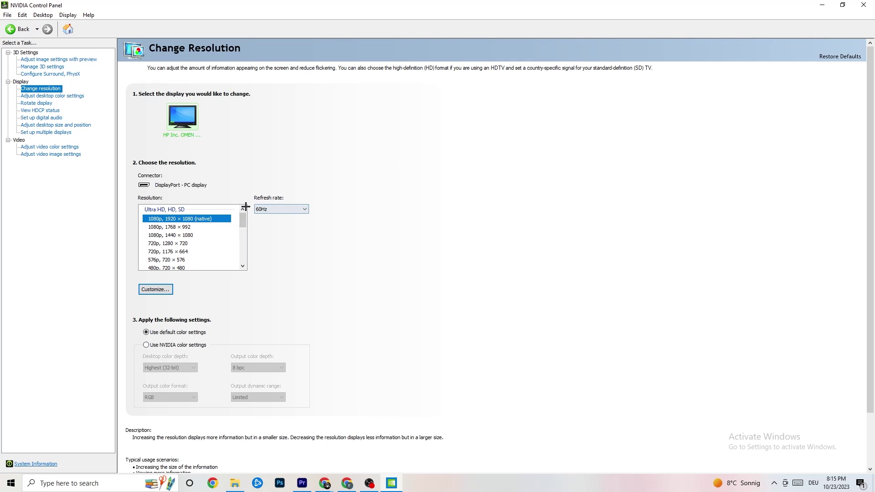
scroll(242, 226, "down", 1)
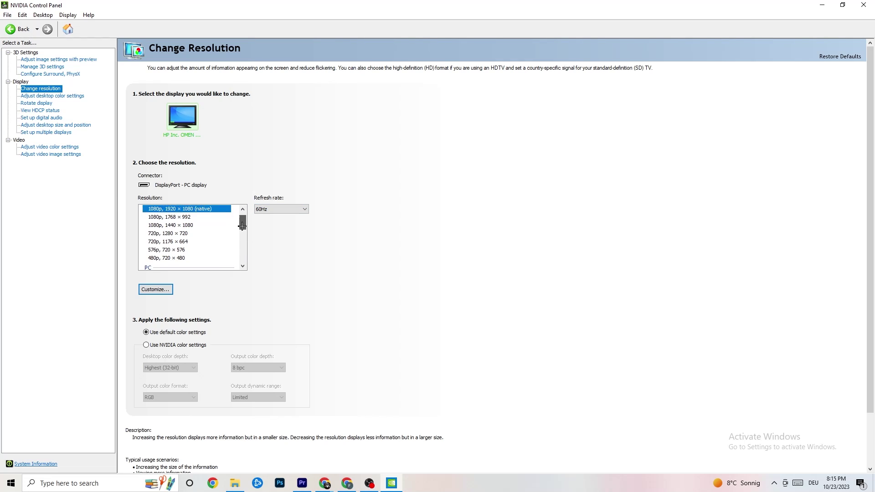
scroll(242, 226, "up", 1)
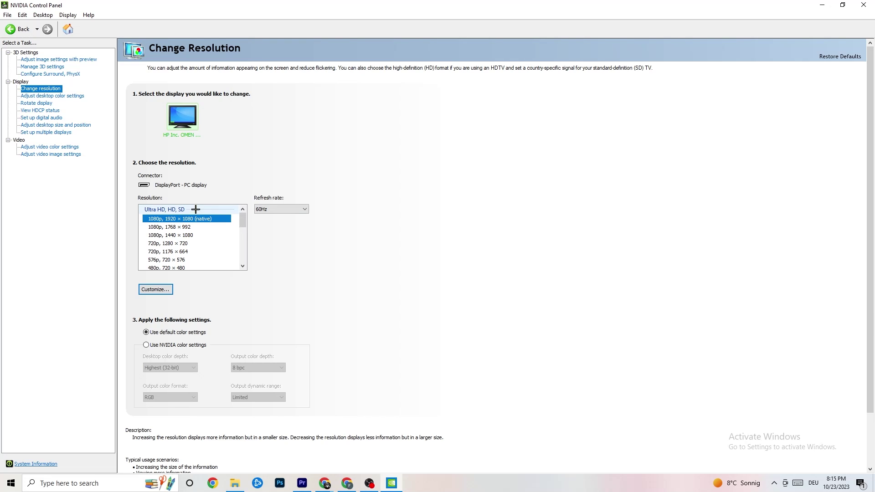
key("alt+F4")
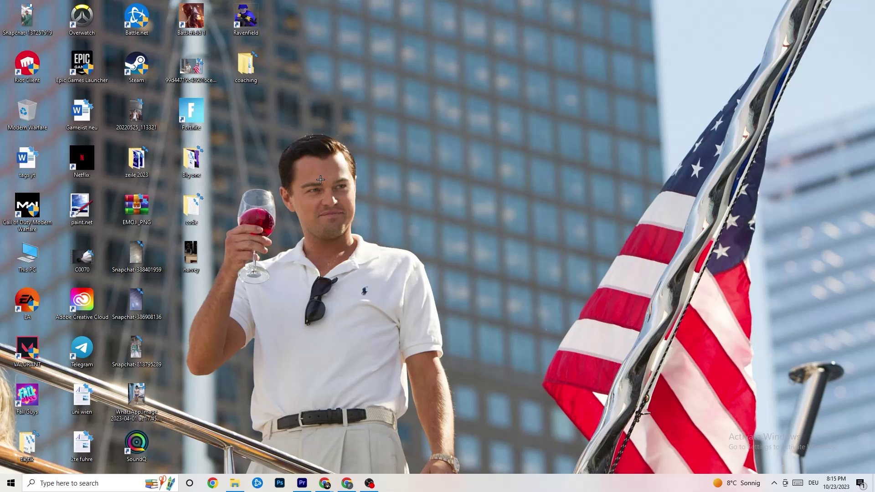
Show the computer's sleep, shut down and restart options, then dismiss them without choosing one.
left_click(11, 483)
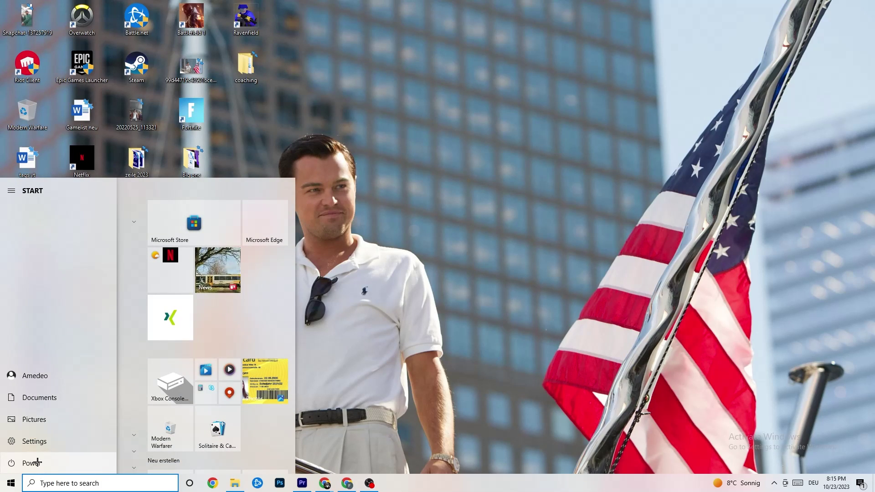
left_click(27, 463)
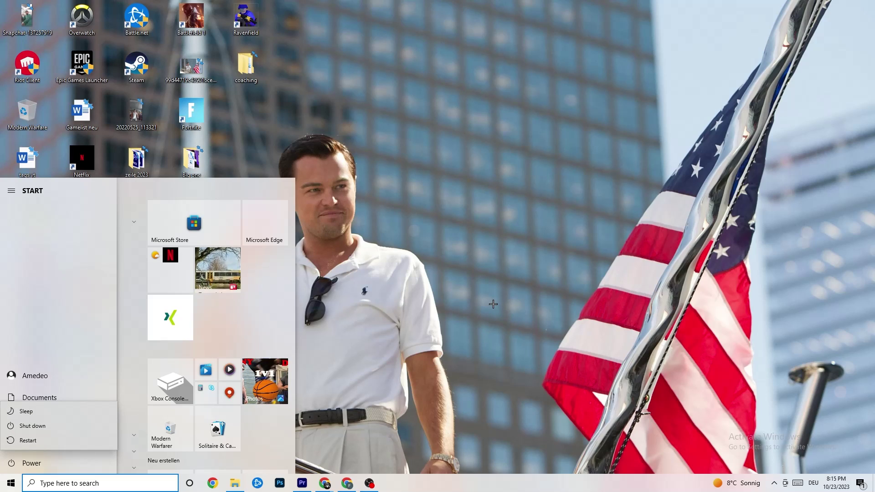
left_click(458, 105)
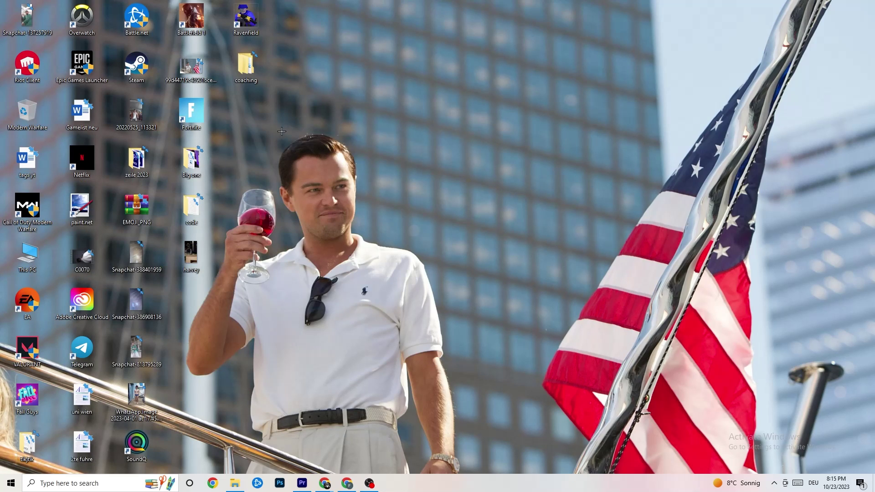